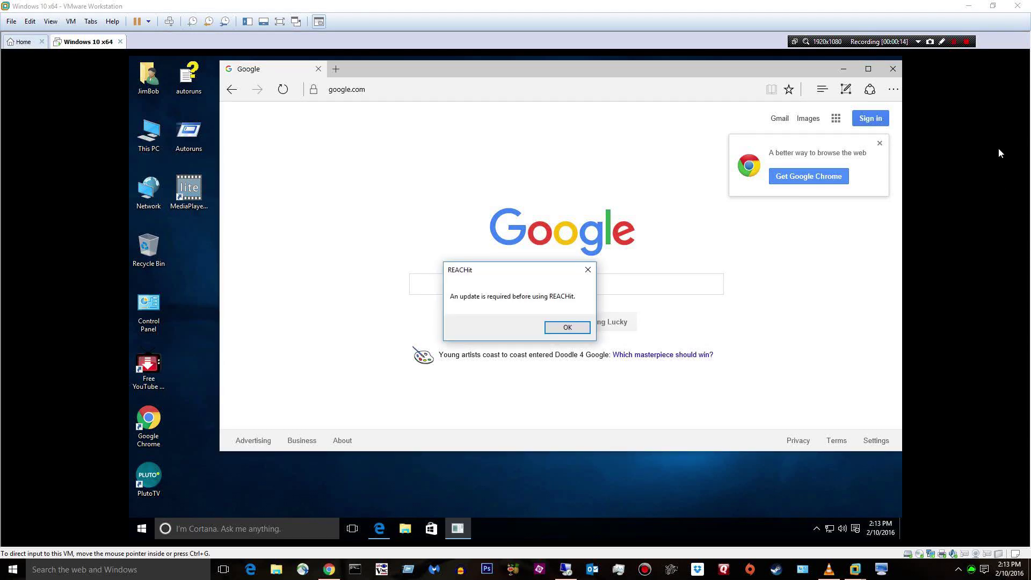
Dismiss the REACHit notice, search Google for 'autoruns', and open the Autoruns for Windows page
{"action": "left_click", "coordinate": [565, 328]}
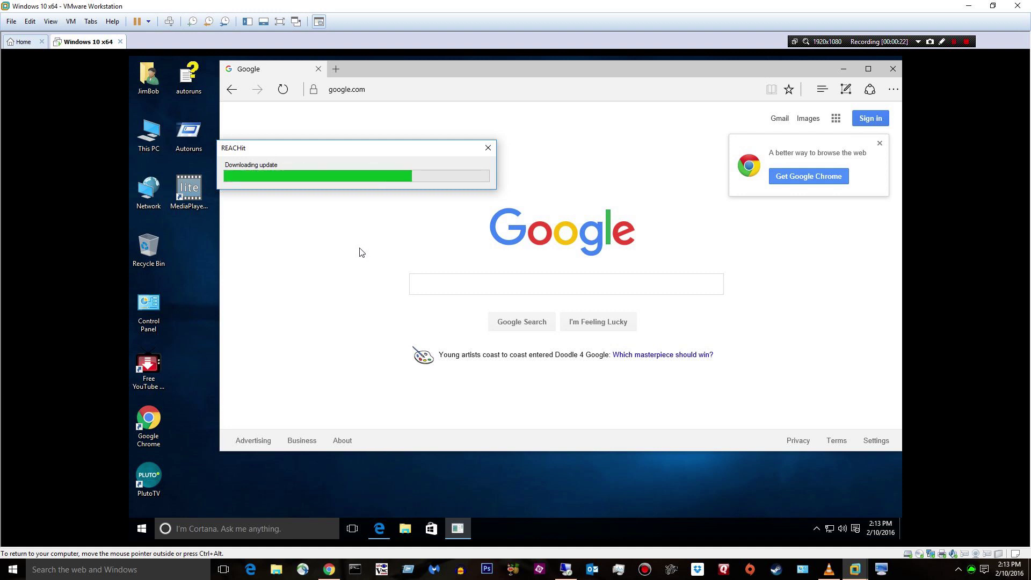
{"action": "left_click", "coordinate": [429, 286]}
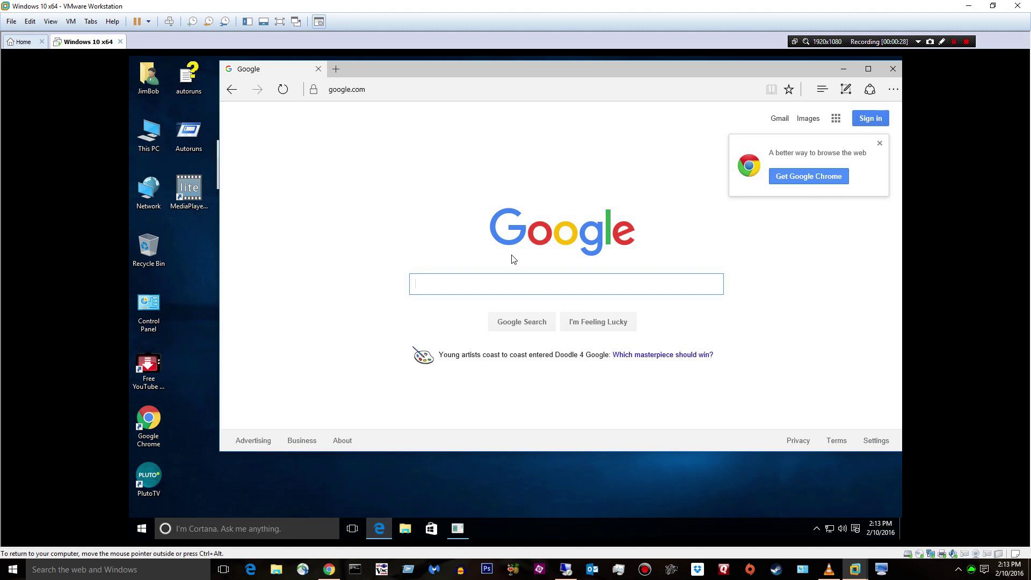
{"action": "type", "text": "autoruns"}
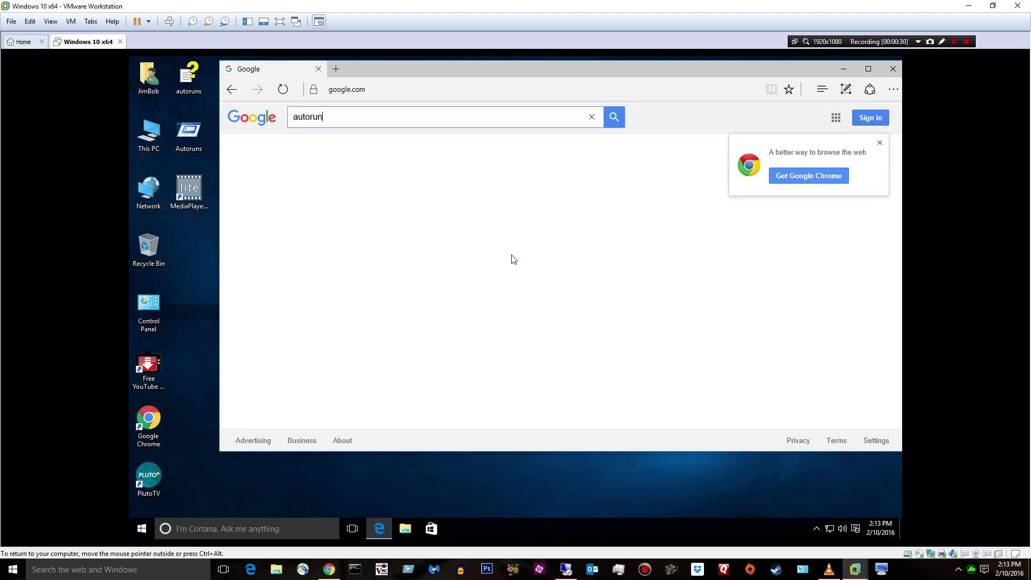
{"action": "key", "text": "Return"}
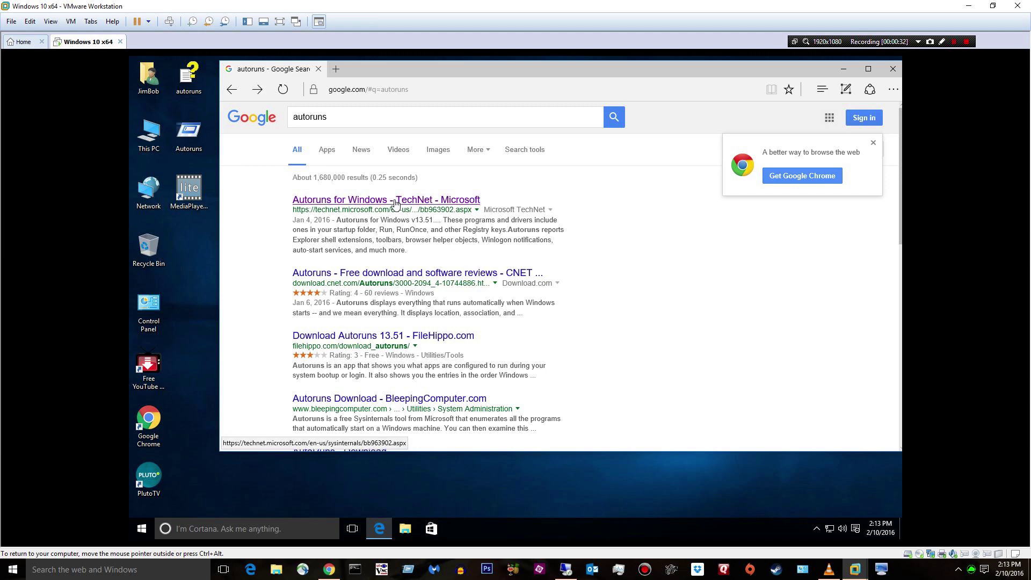
{"action": "left_click", "coordinate": [378, 200]}
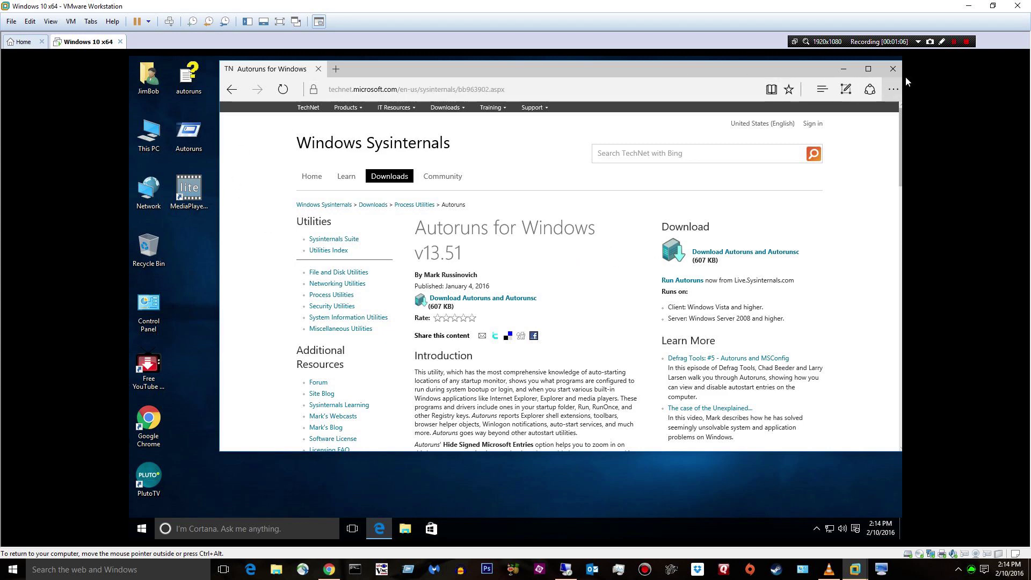
Close Microsoft Edge after reviewing the Autoruns for Windows v13.51 page
{"action": "left_click", "coordinate": [892, 69]}
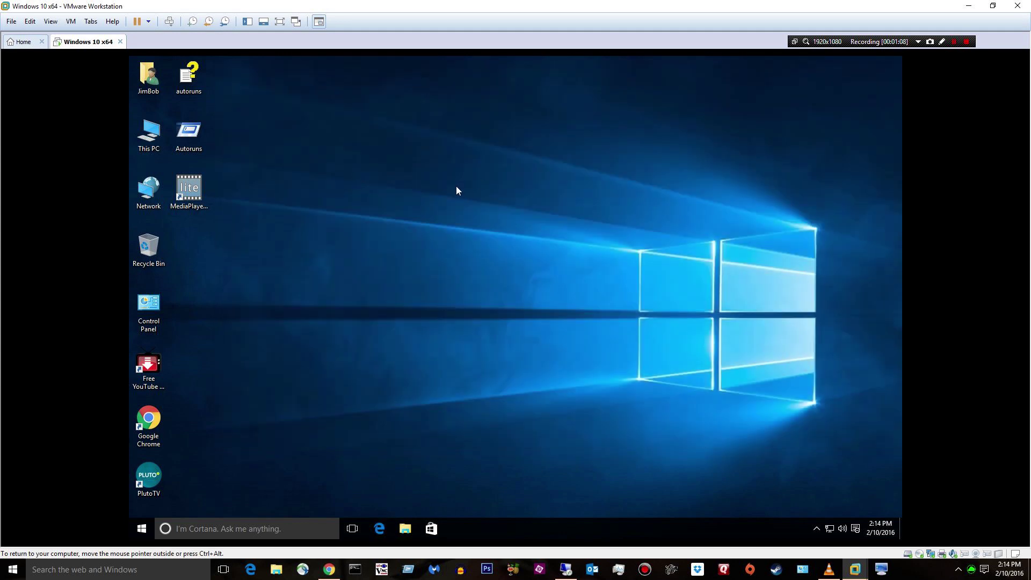
Move the Autoruns shortcut aside, run it as administrator, approve UAC, and accept the license
{"action": "left_click_drag", "start_coordinate": [209, 134], "coordinate": [329, 190]}
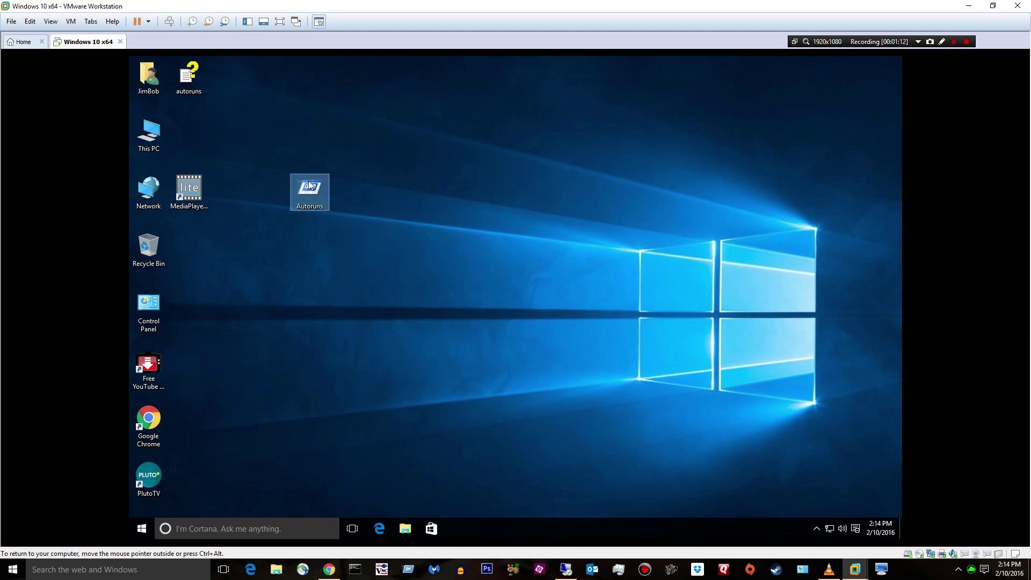
{"action": "right_click", "coordinate": [309, 185]}
{"action": "left_click", "coordinate": [272, 139]}
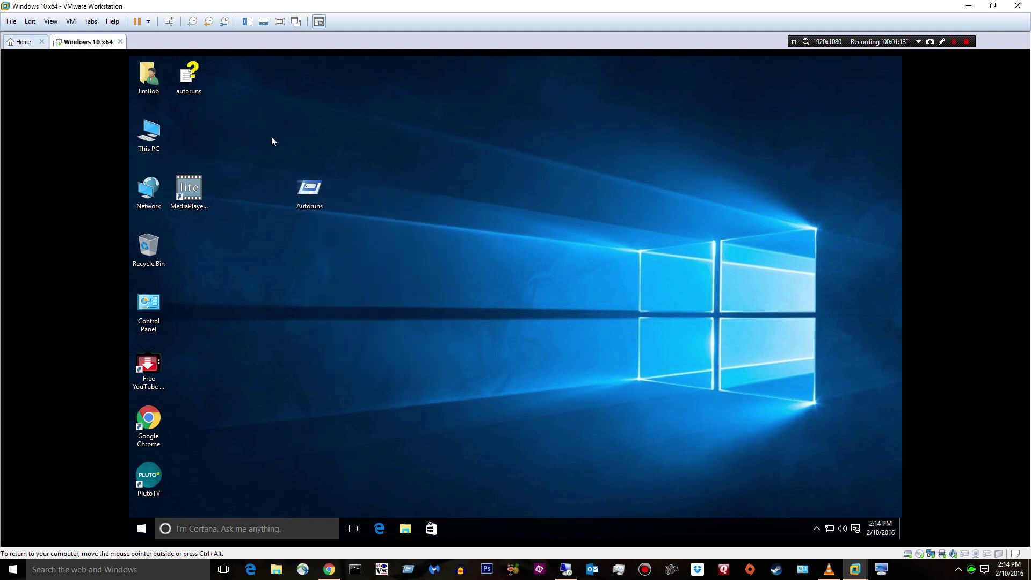
{"action": "right_click", "coordinate": [309, 186]}
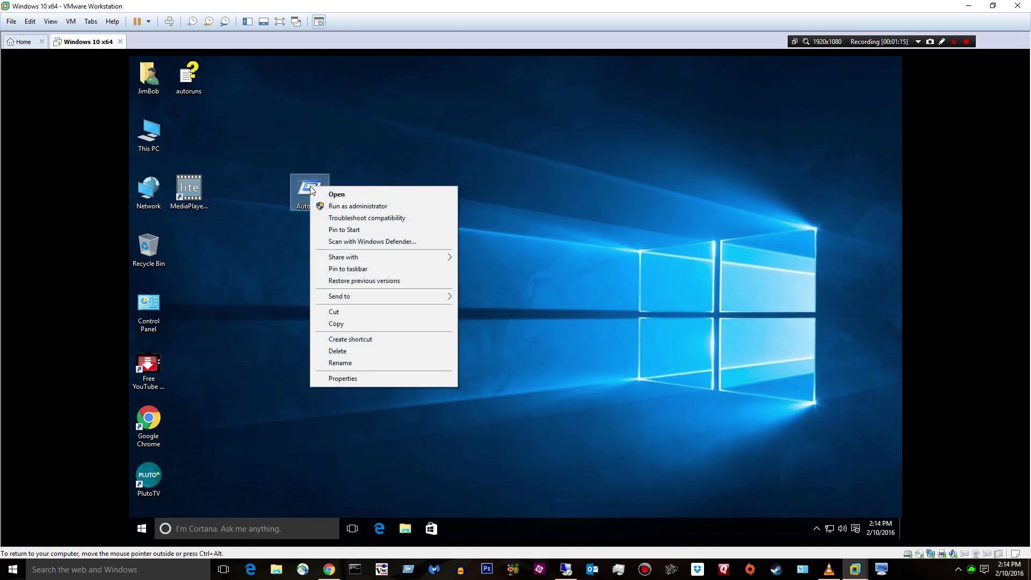
{"action": "left_click", "coordinate": [334, 207]}
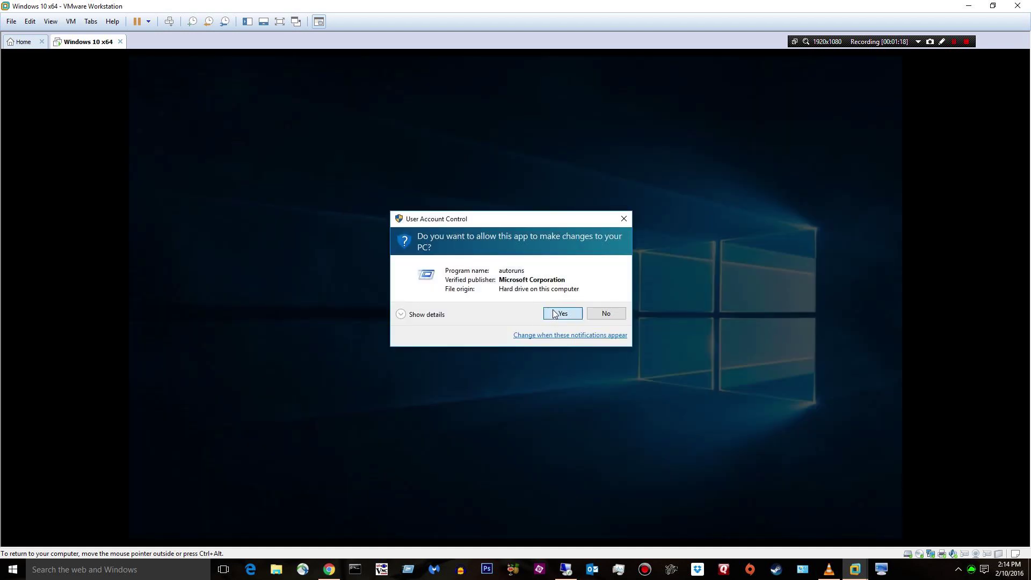
{"action": "left_click", "coordinate": [559, 314]}
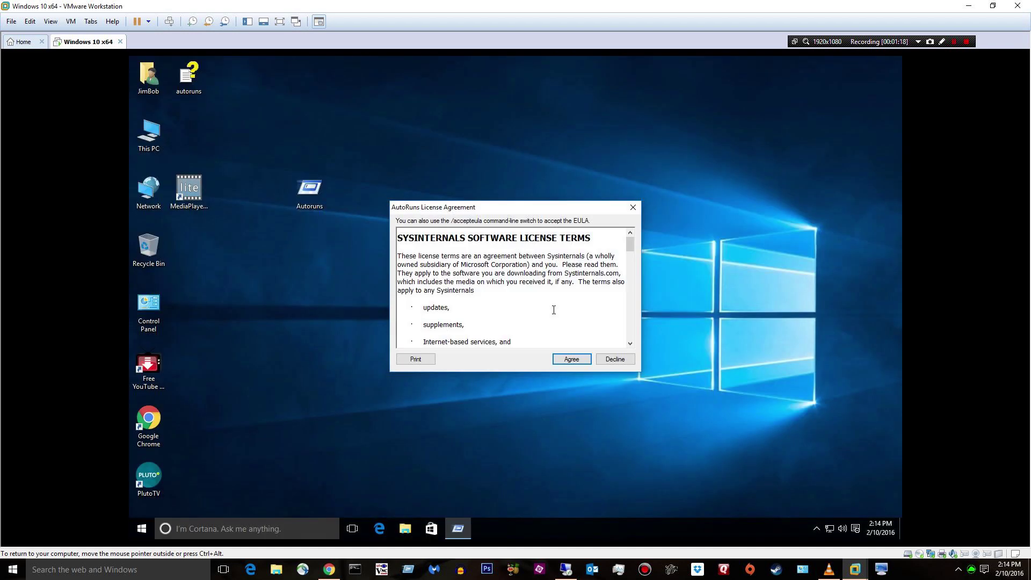
{"action": "left_click", "coordinate": [571, 358]}
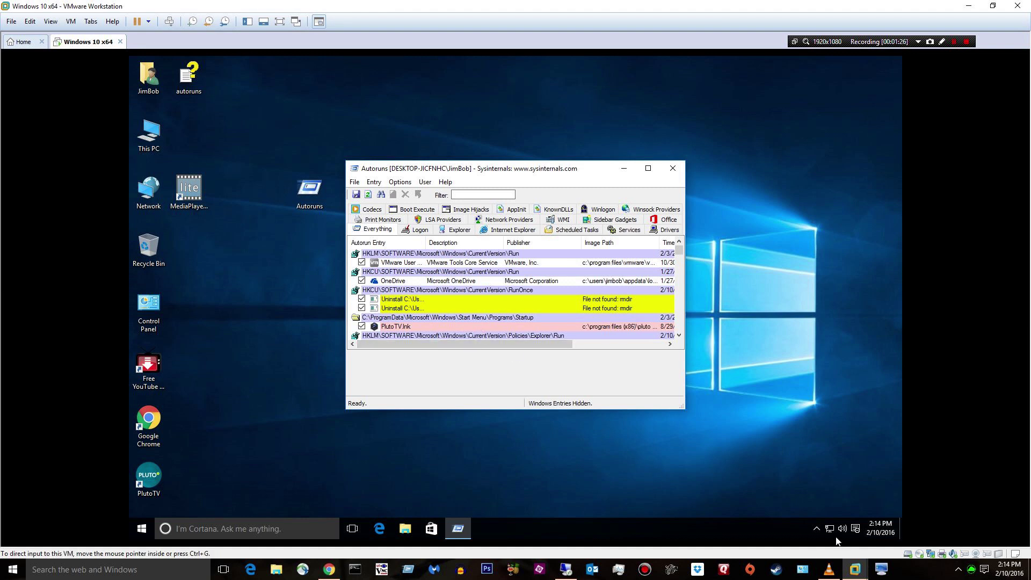
Restart the virtual machine from the Start menu and close the PlutoTV window that opens at startup
{"action": "left_click", "coordinate": [816, 529]}
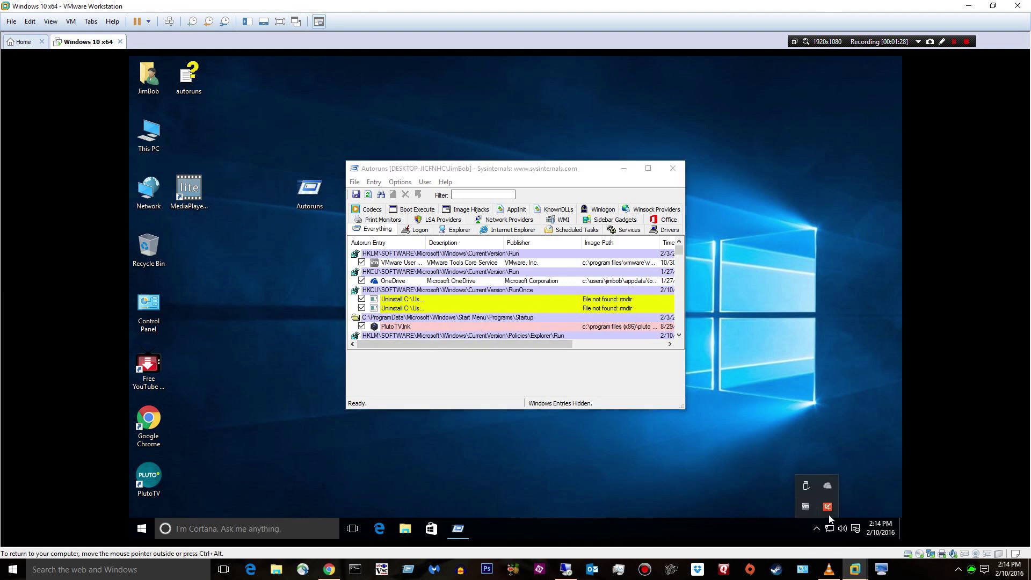
{"action": "left_click", "coordinate": [735, 445]}
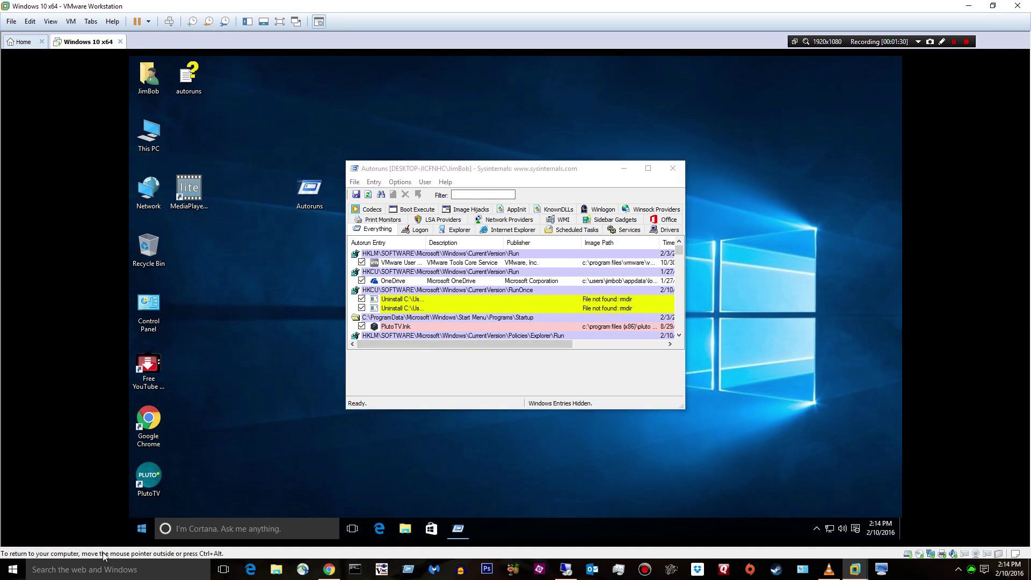
{"action": "left_click", "coordinate": [142, 528]}
{"action": "left_click", "coordinate": [161, 491]}
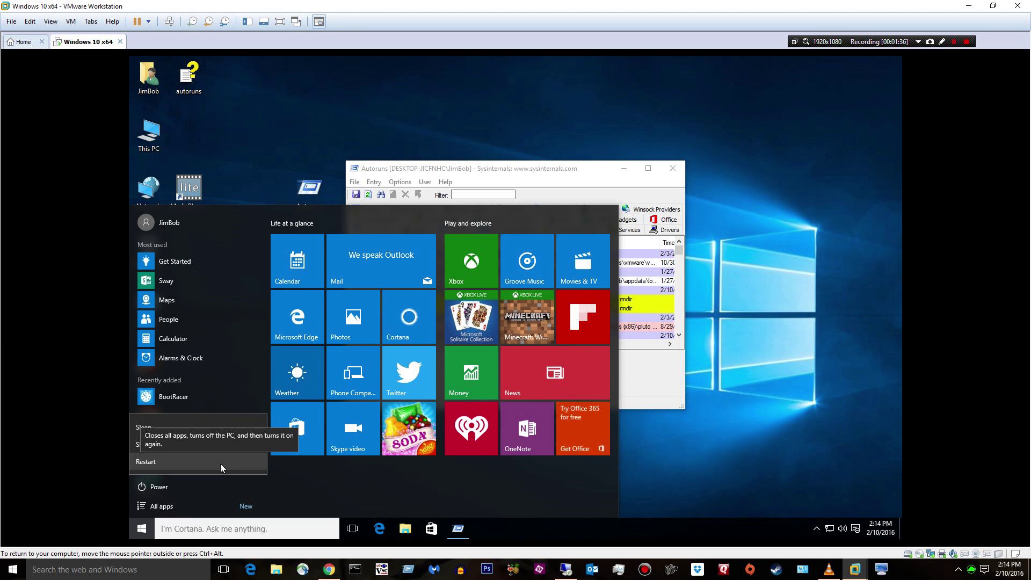
{"action": "left_click", "coordinate": [220, 463]}
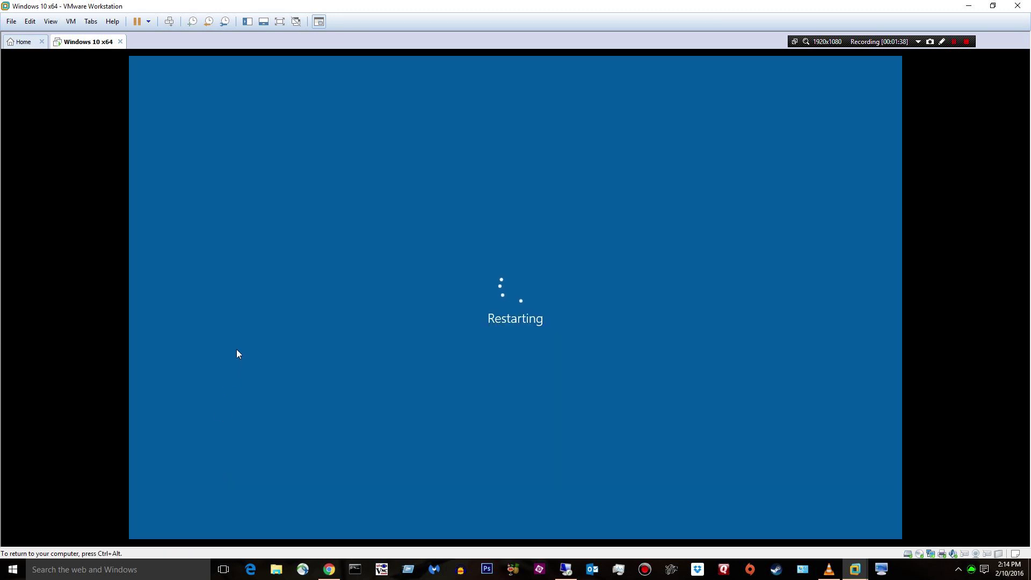
{"action": "left_click", "coordinate": [954, 42]}
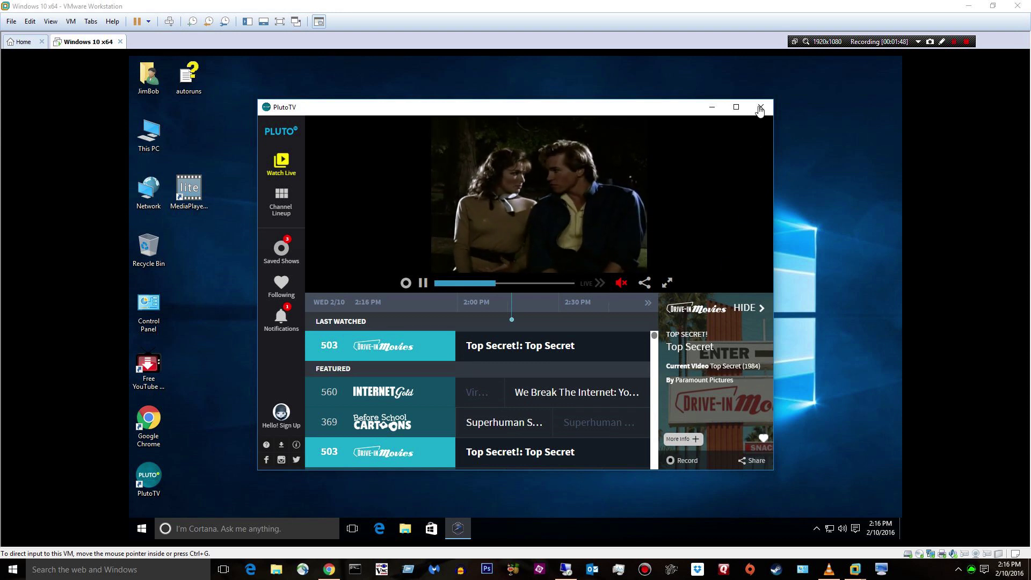
{"action": "left_click", "coordinate": [761, 107]}
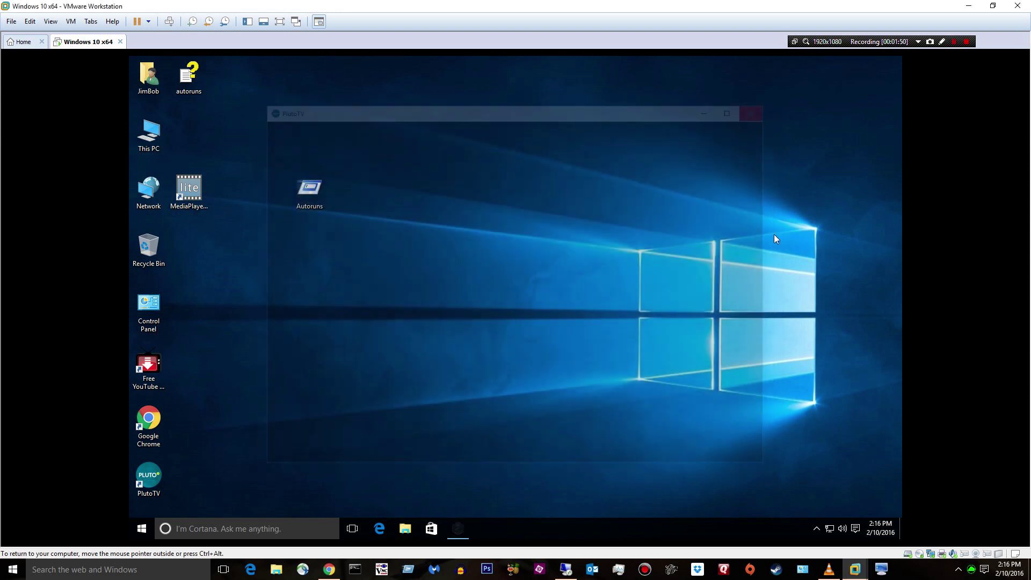
Relaunch Autoruns from the desktop, maximize its window, and show the Logon entries
{"action": "left_click", "coordinate": [816, 529]}
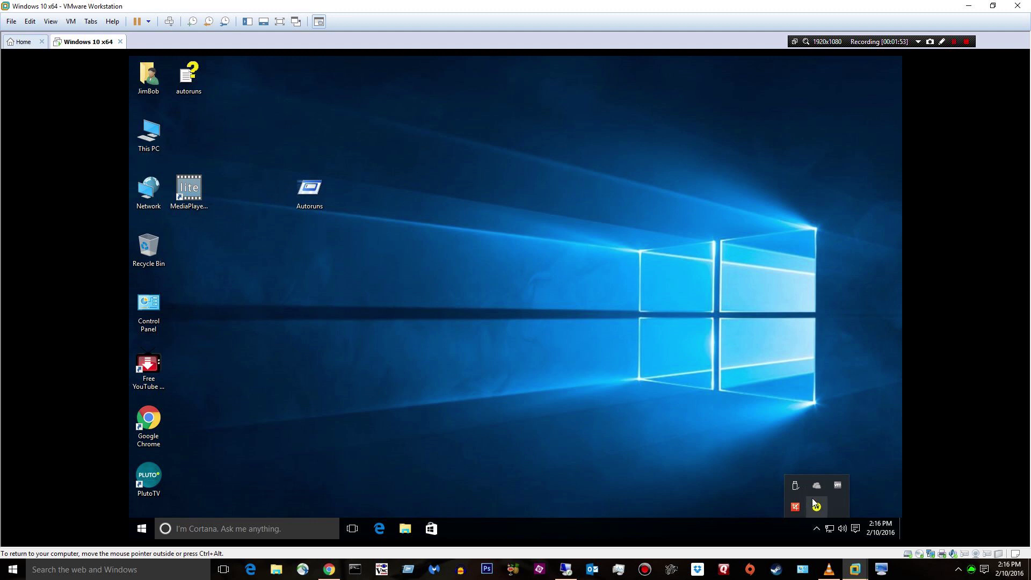
{"action": "double_click", "coordinate": [309, 189]}
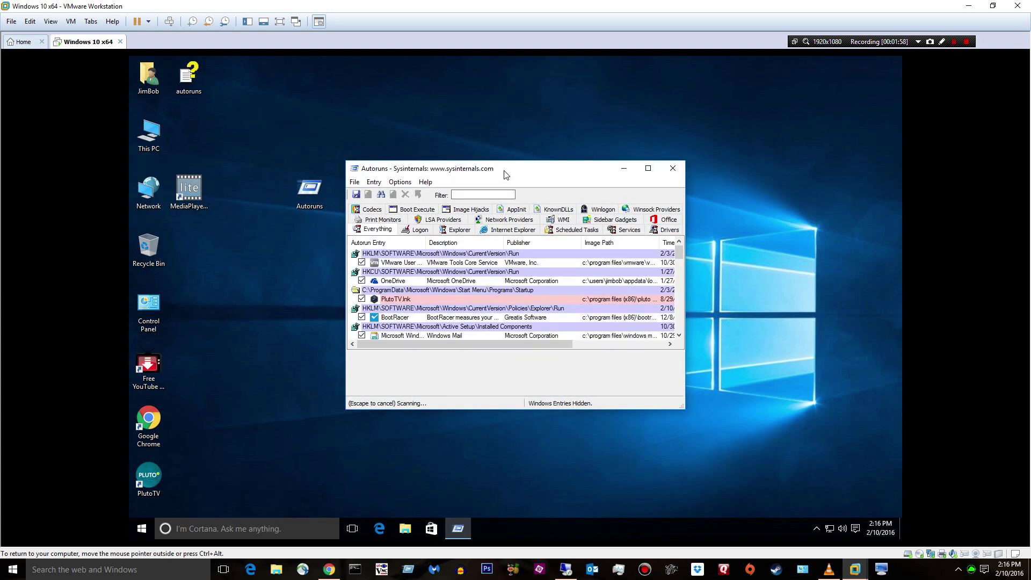
{"action": "double_click", "coordinate": [504, 174]}
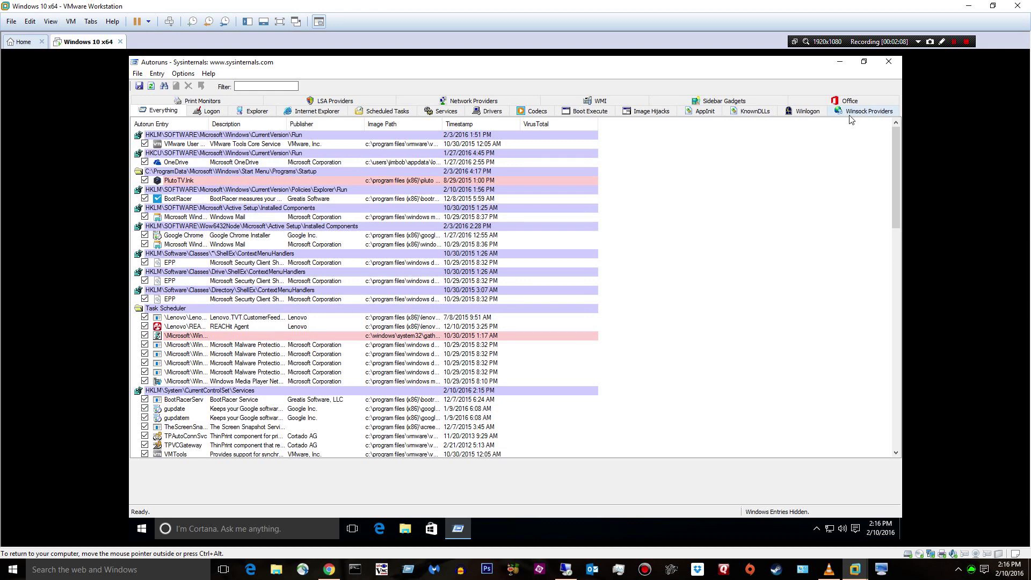
{"action": "left_click", "coordinate": [197, 115]}
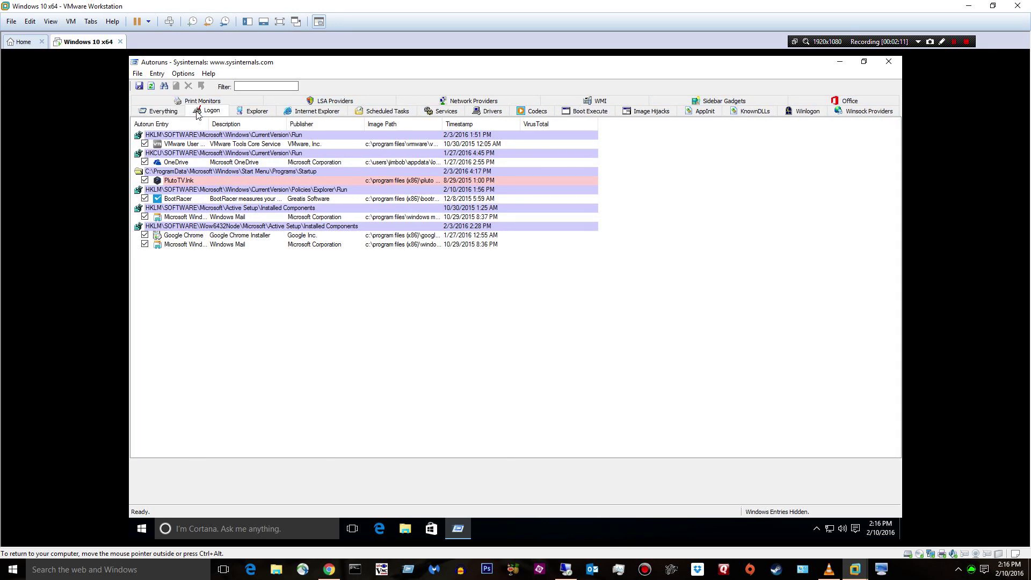
Browse the Scheduled Tasks and Print Monitors tabs, return to Logon, and autofit the Autorun Entry column
{"action": "left_click", "coordinate": [378, 112]}
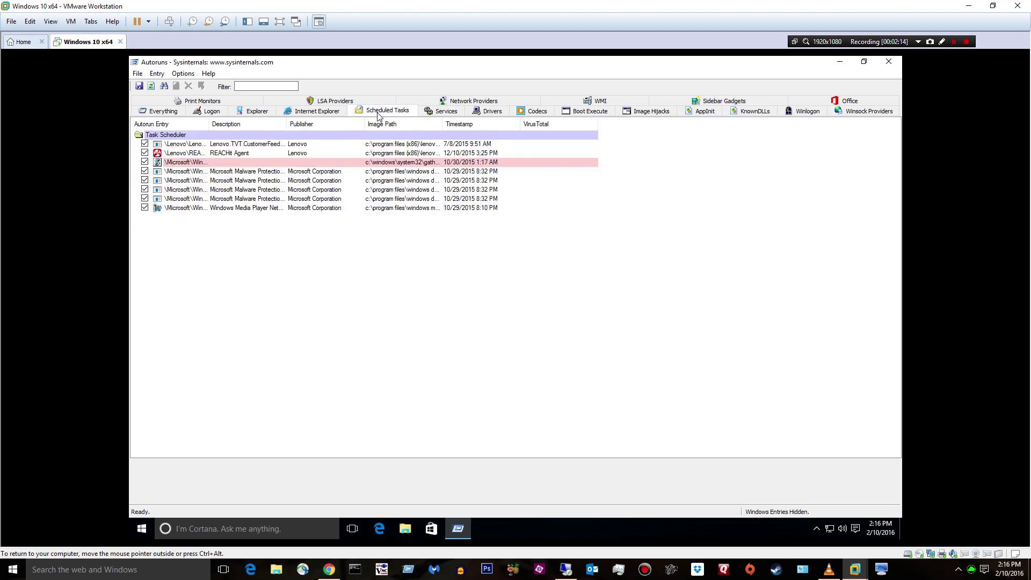
{"action": "left_click", "coordinate": [197, 111]}
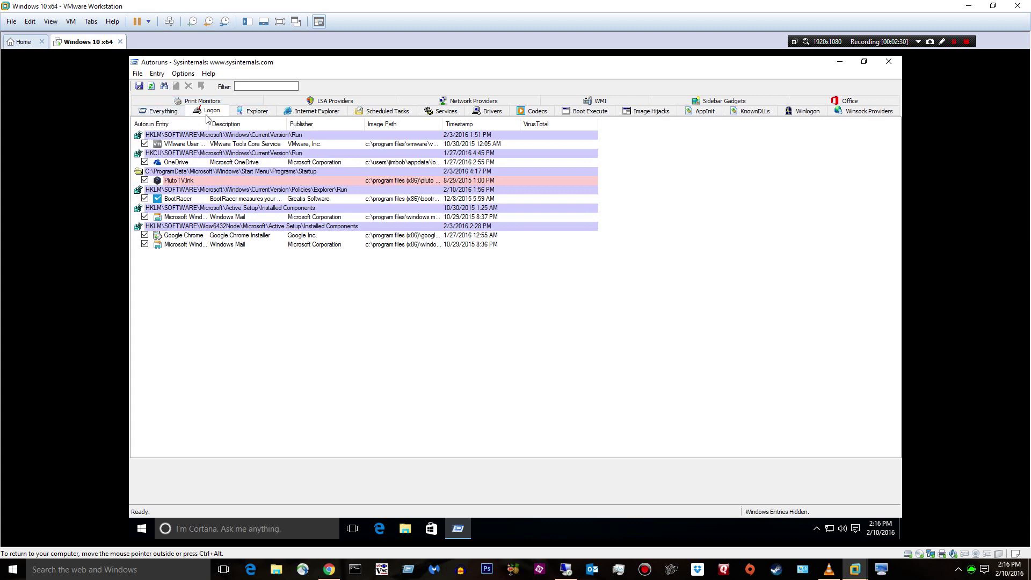
{"action": "left_click", "coordinate": [270, 112]}
{"action": "left_click", "coordinate": [199, 102]}
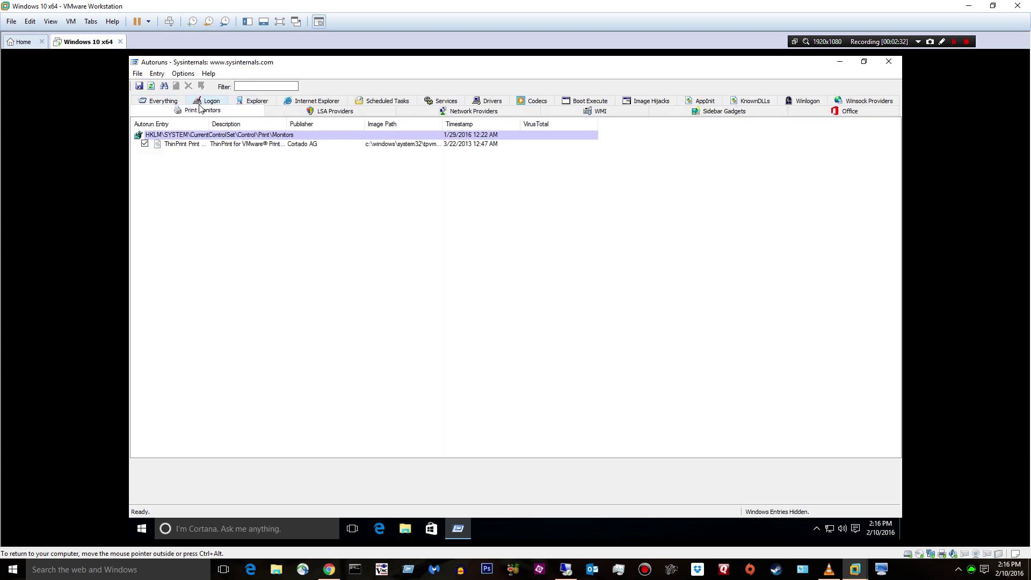
{"action": "left_click", "coordinate": [199, 104]}
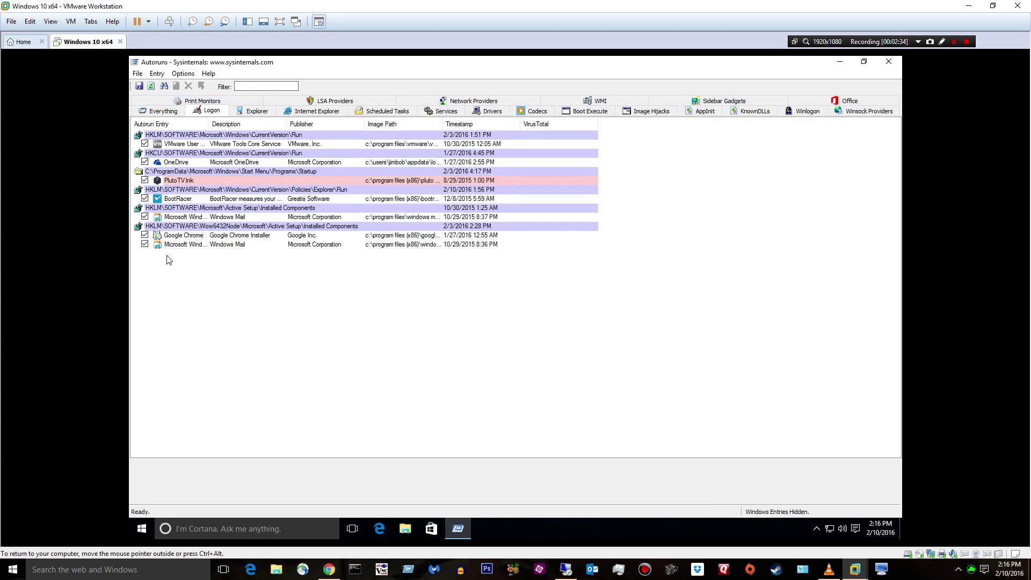
{"action": "double_click", "coordinate": [213, 127]}
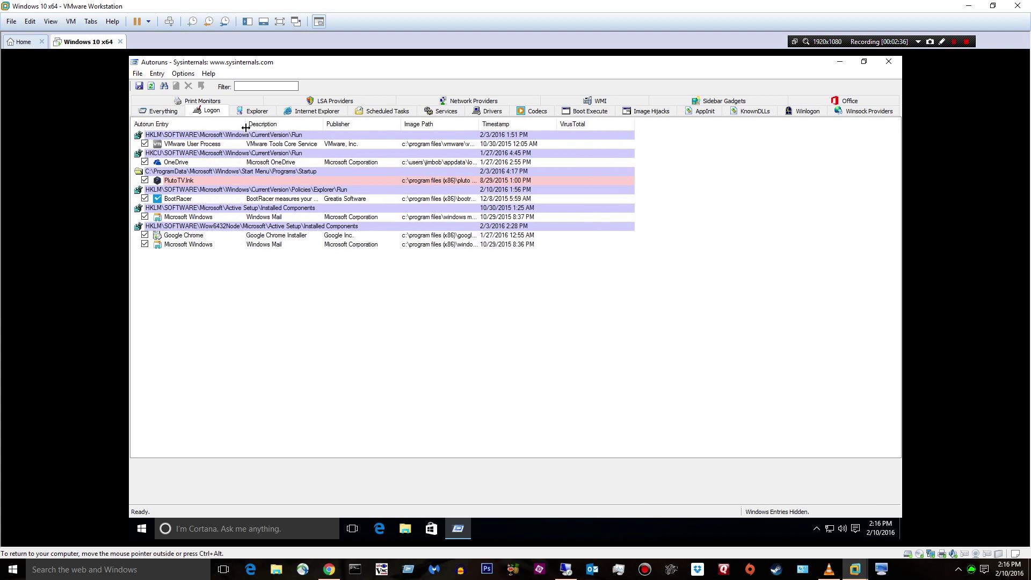
Uncheck the OneDrive logon entry and relaunch Autoruns as administrator when PlutoTV.lnk access is denied
{"action": "left_click", "coordinate": [145, 162]}
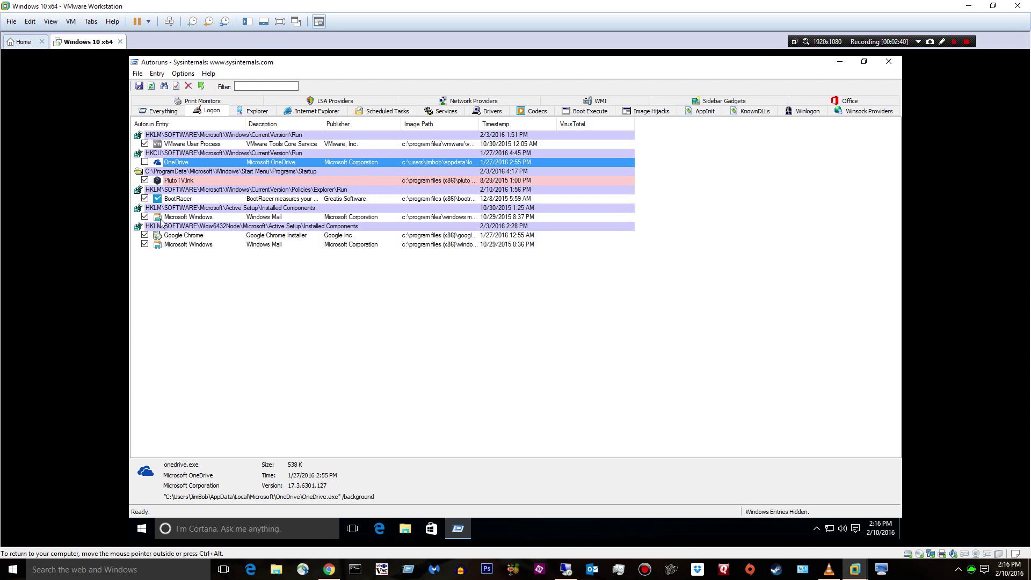
{"action": "left_click", "coordinate": [145, 181]}
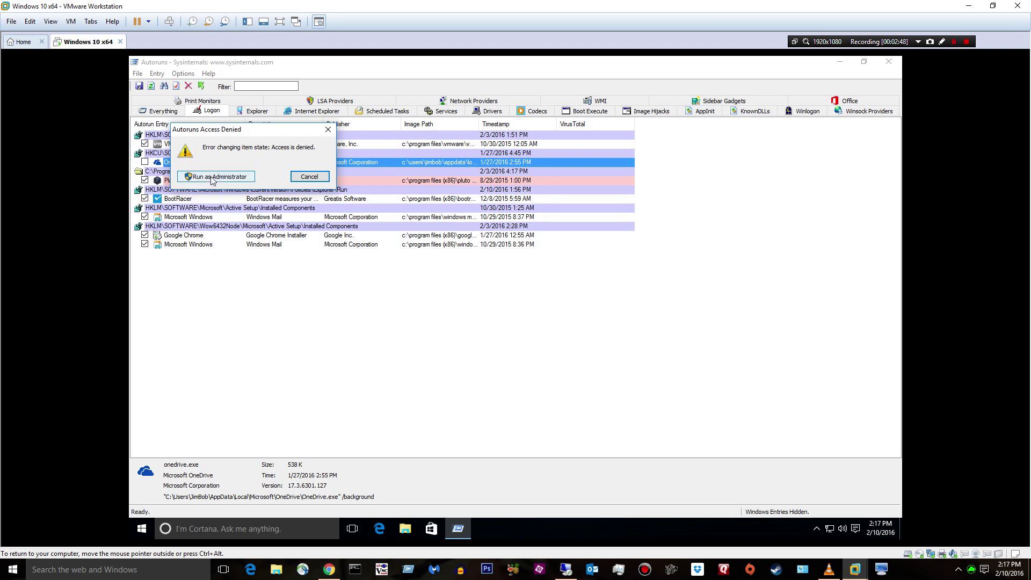
{"action": "left_click", "coordinate": [212, 178]}
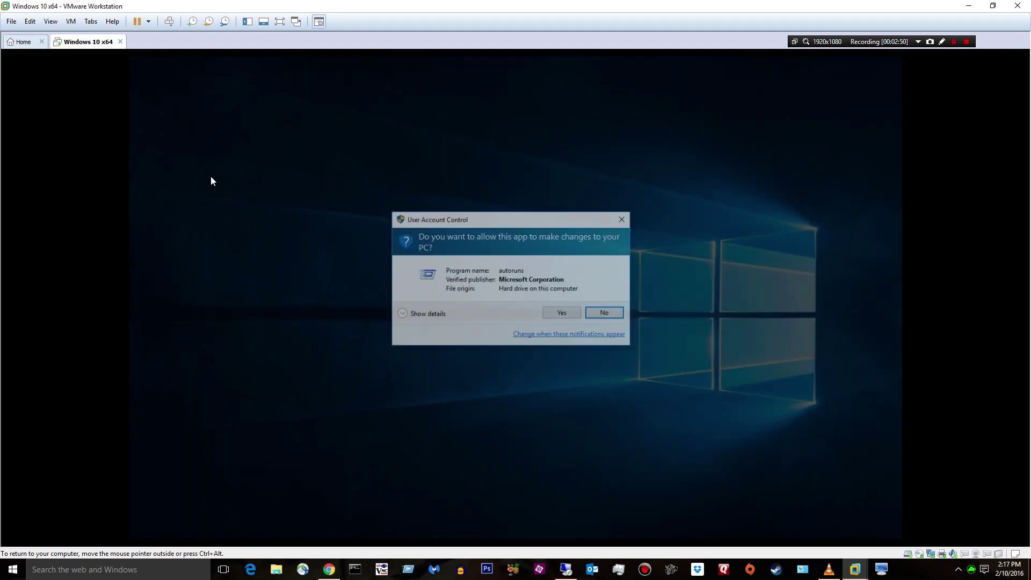
{"action": "left_click", "coordinate": [554, 315]}
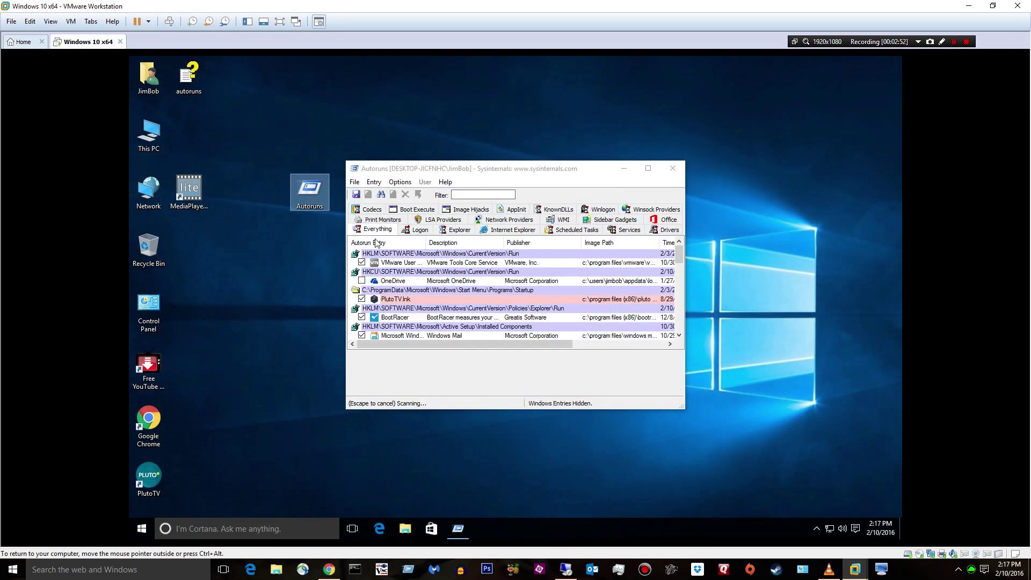
Uncheck PlutoTV.lnk, Google Chrome and both Microsoft Windows Mail entries in the Logon list
{"action": "double_click", "coordinate": [435, 169]}
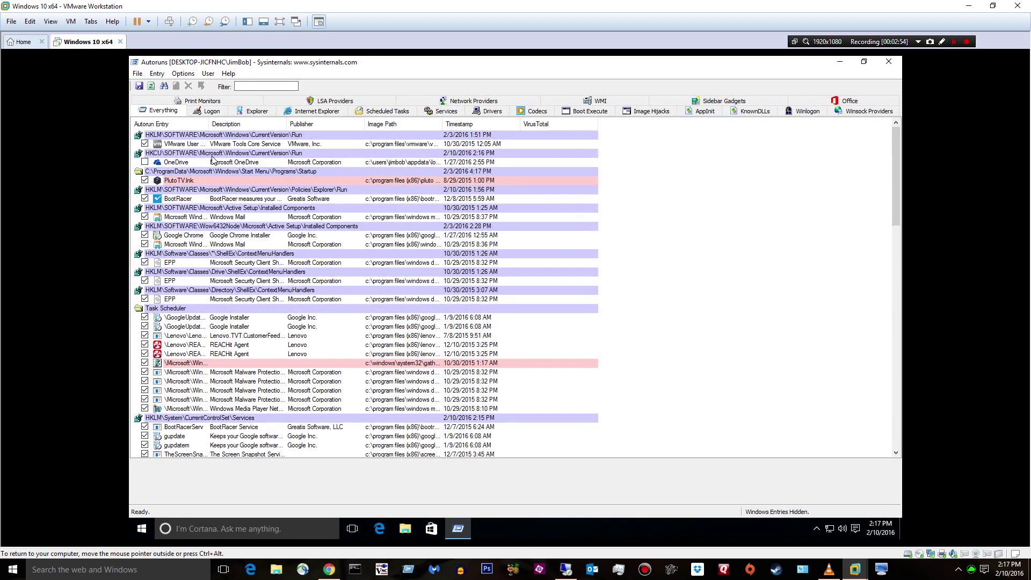
{"action": "left_click", "coordinate": [196, 115]}
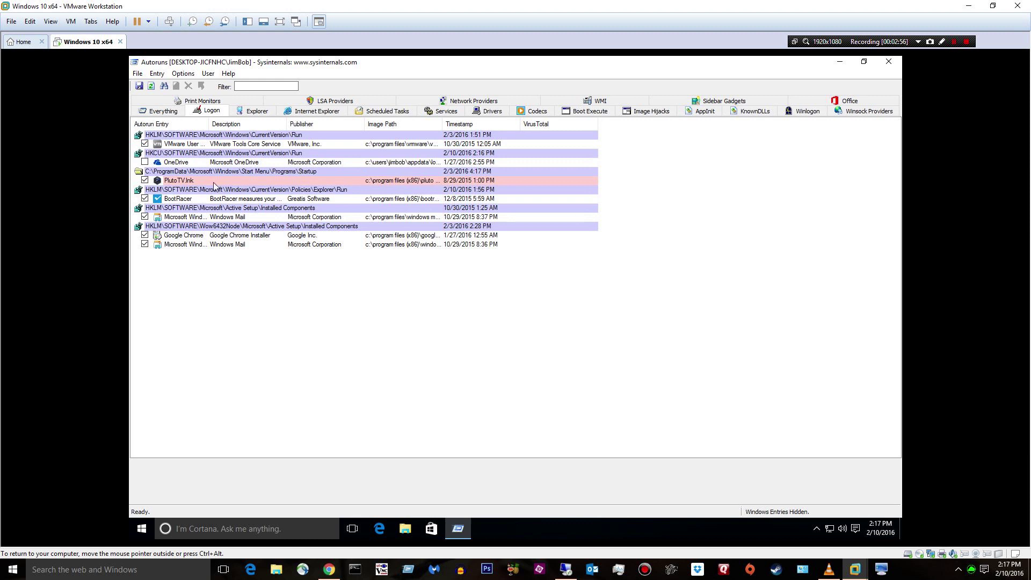
{"action": "left_click", "coordinate": [145, 181]}
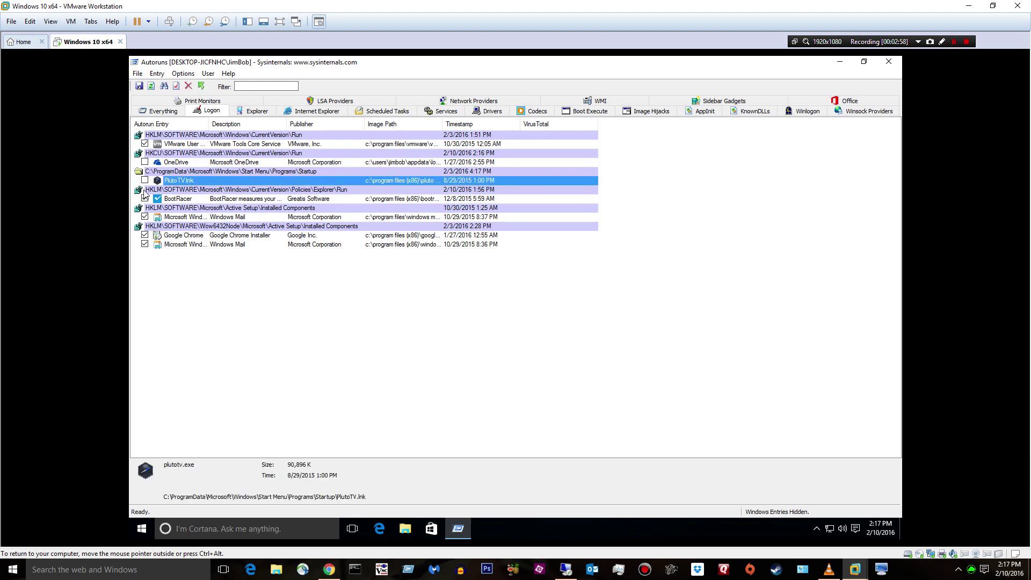
{"action": "left_click", "coordinate": [145, 218]}
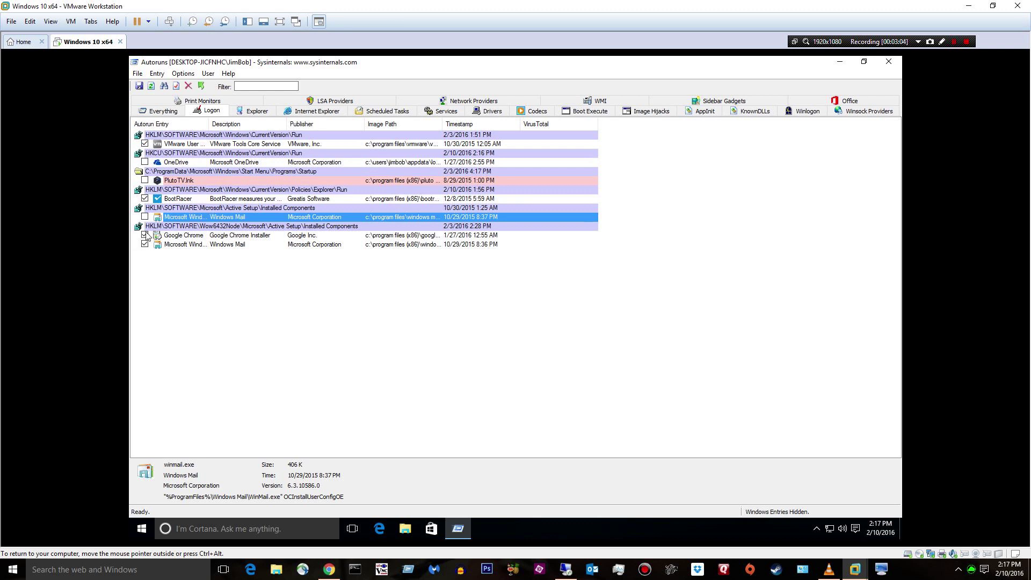
{"action": "left_click", "coordinate": [144, 235]}
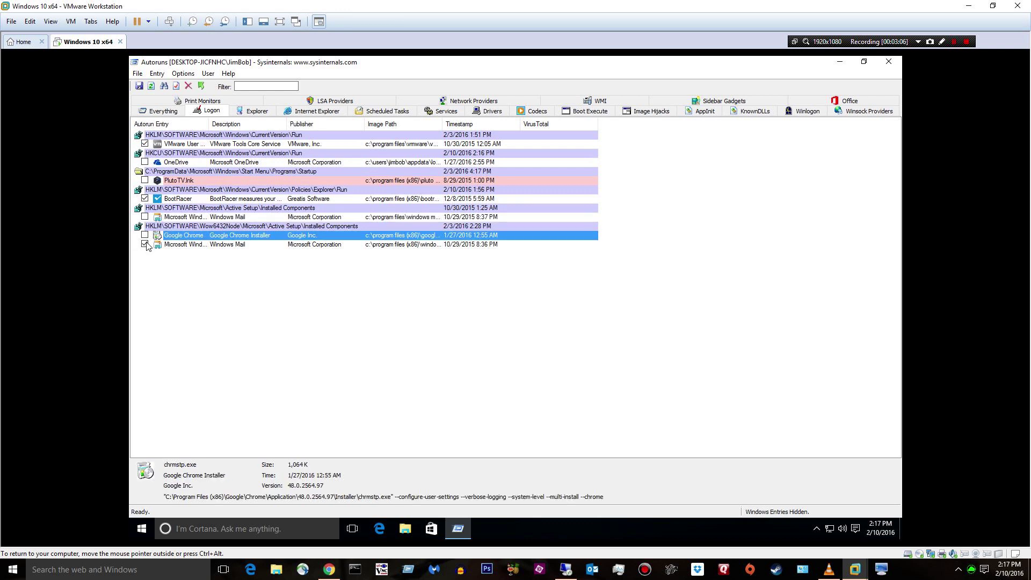
{"action": "left_click", "coordinate": [145, 245]}
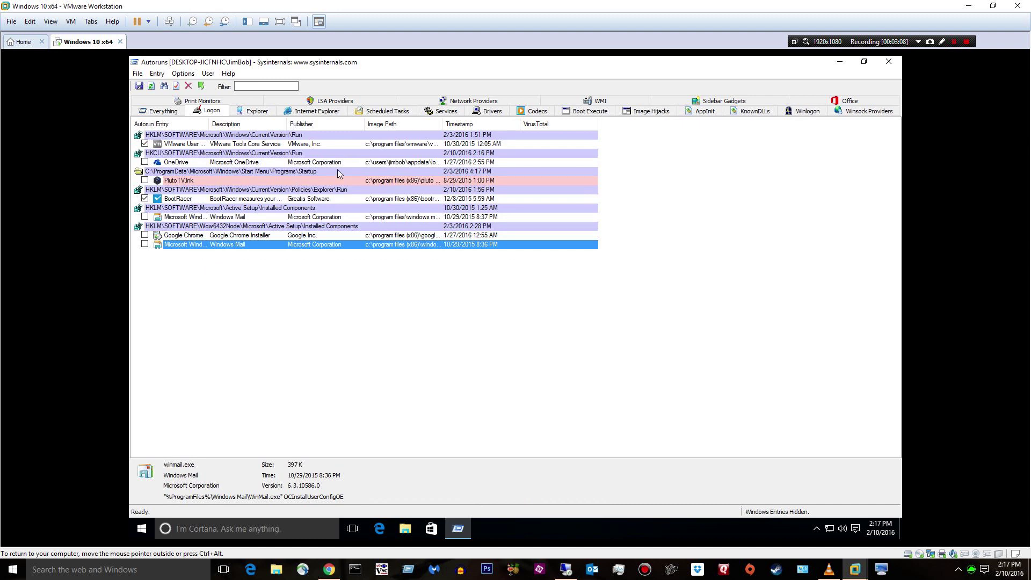
{"action": "left_click", "coordinate": [371, 112]}
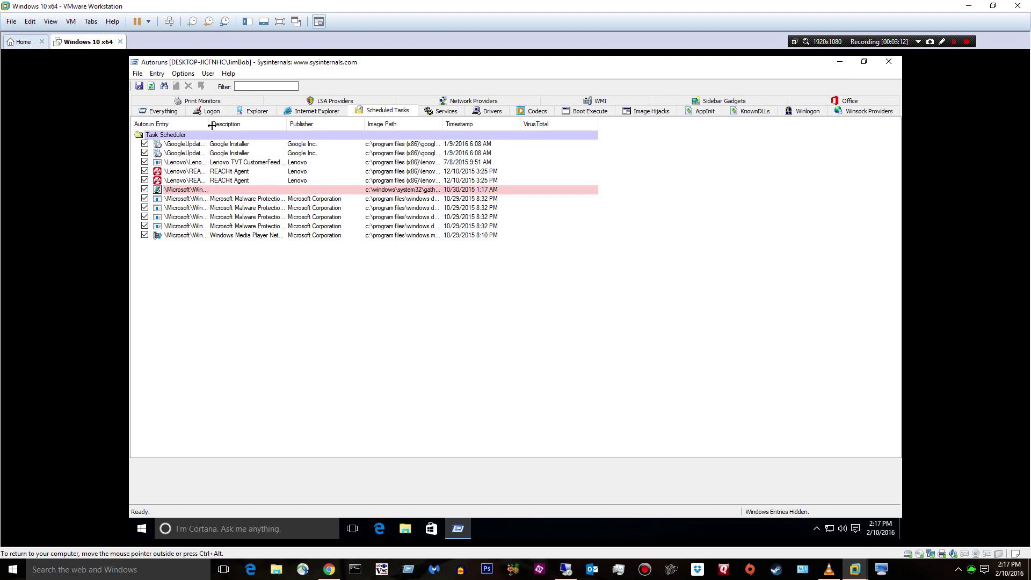
Uncheck the Lenovo Customer Feedback, REACHit Agent Startup and Update, and GatherNetworkInfo scheduled tasks
{"action": "left_click_drag", "start_coordinate": [209, 124], "coordinate": [335, 111]}
{"action": "left_click", "coordinate": [145, 162]}
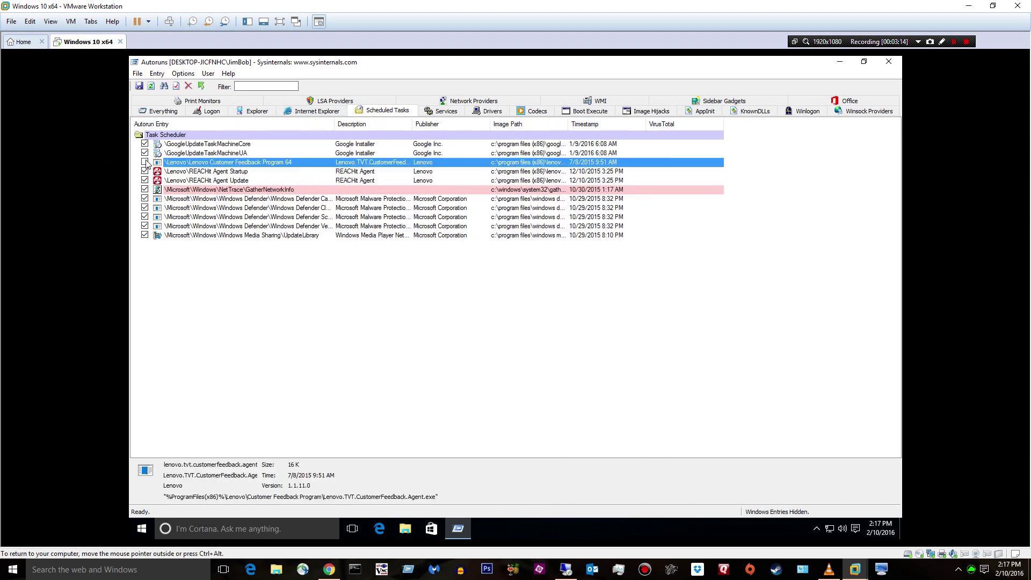
{"action": "left_click", "coordinate": [145, 171]}
{"action": "left_click", "coordinate": [156, 190]}
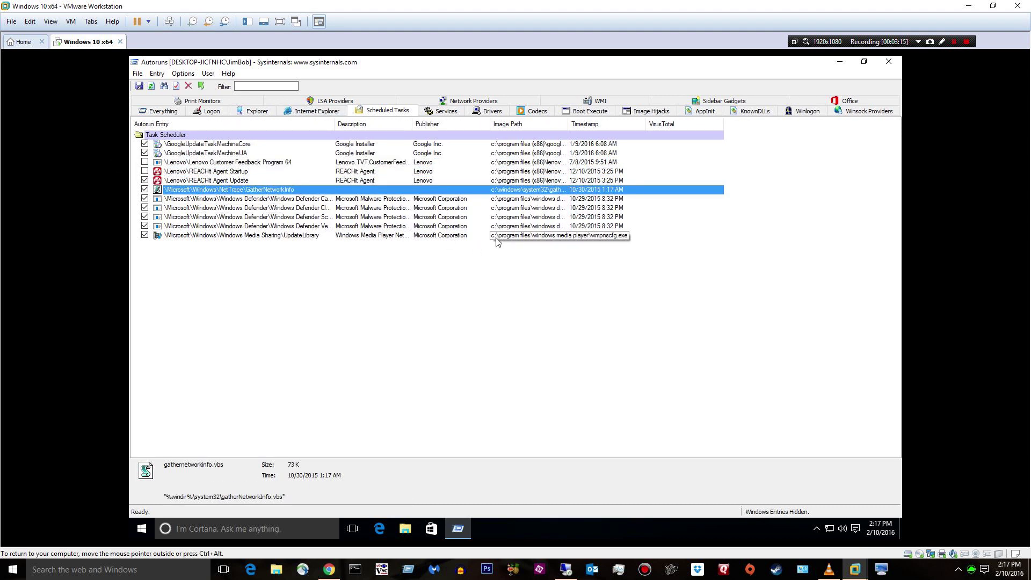
{"action": "left_click", "coordinate": [145, 180]}
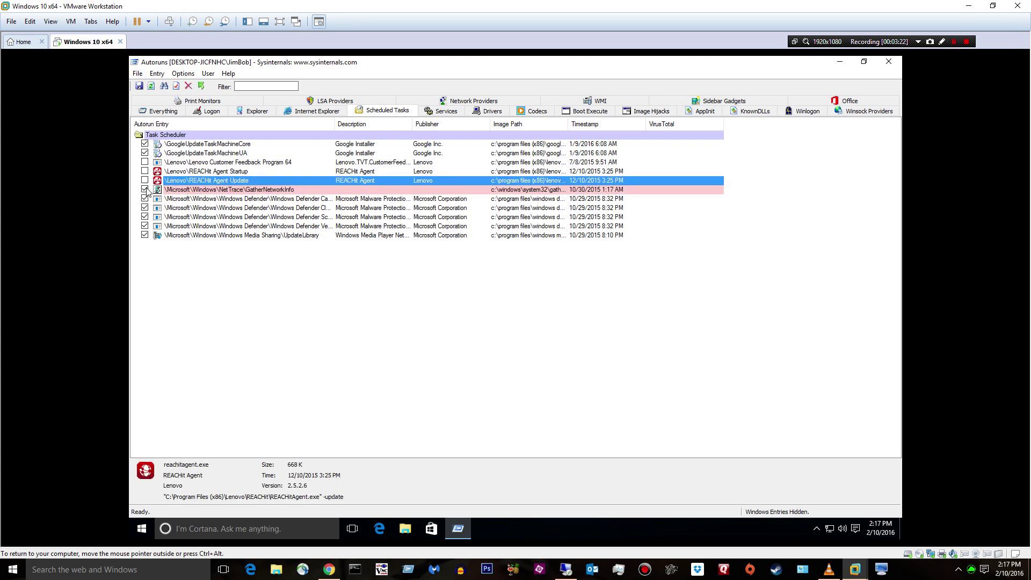
{"action": "left_click", "coordinate": [145, 190]}
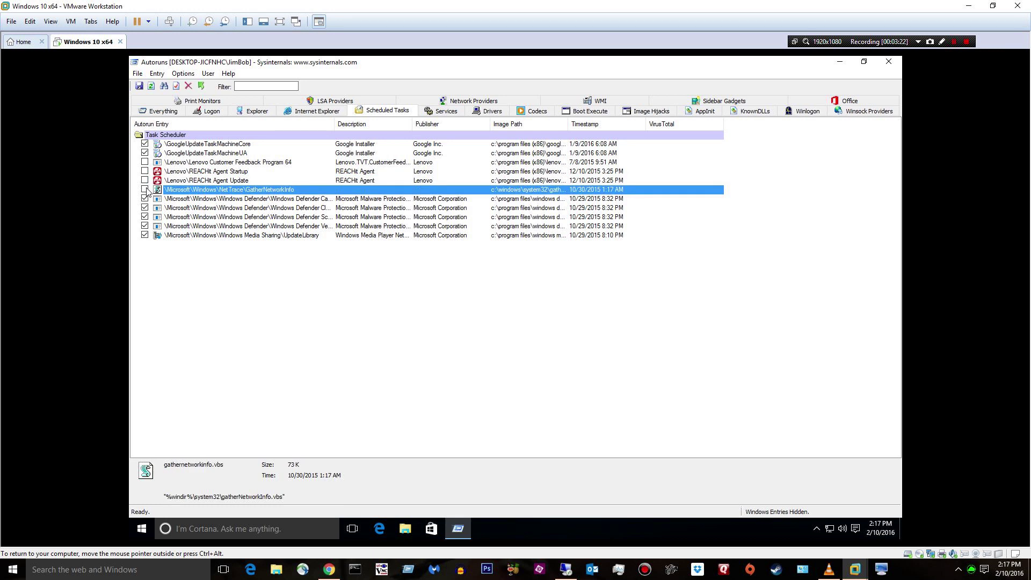
{"action": "left_click", "coordinate": [694, 101]}
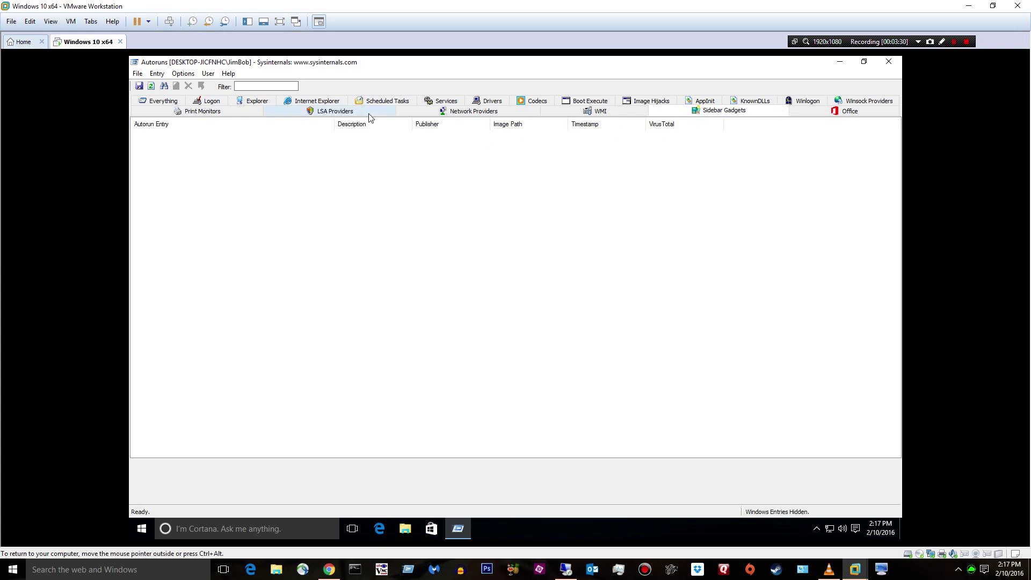
{"action": "left_click", "coordinate": [137, 74]}
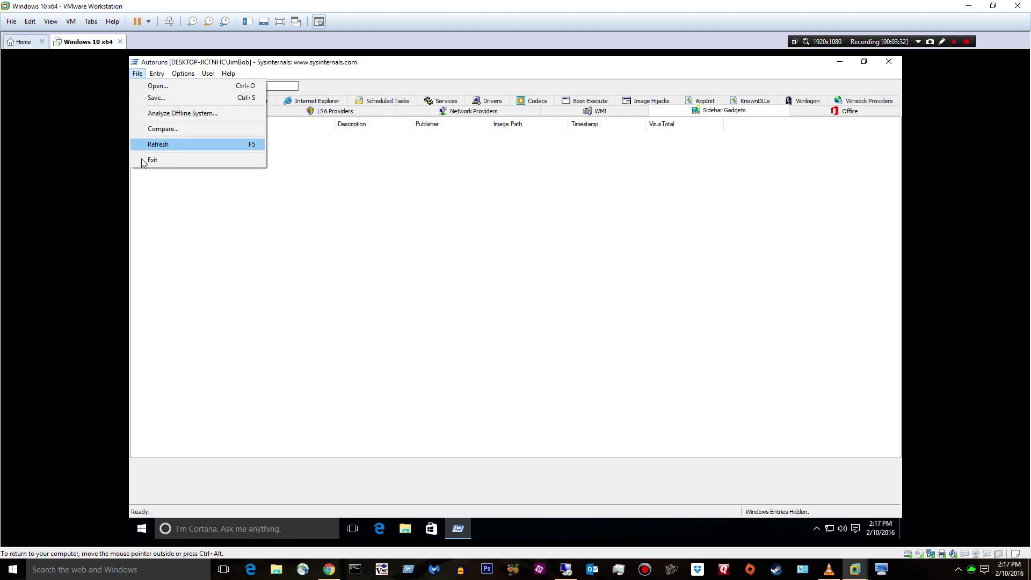
Exit Autoruns and restart the virtual machine to apply the startup changes
{"action": "left_click", "coordinate": [142, 160]}
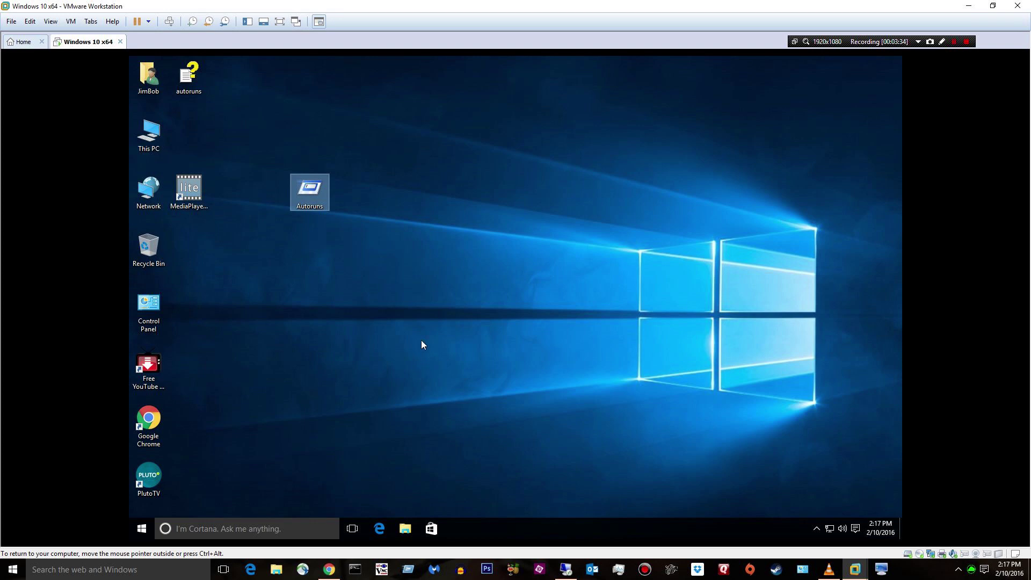
{"action": "left_click", "coordinate": [141, 528]}
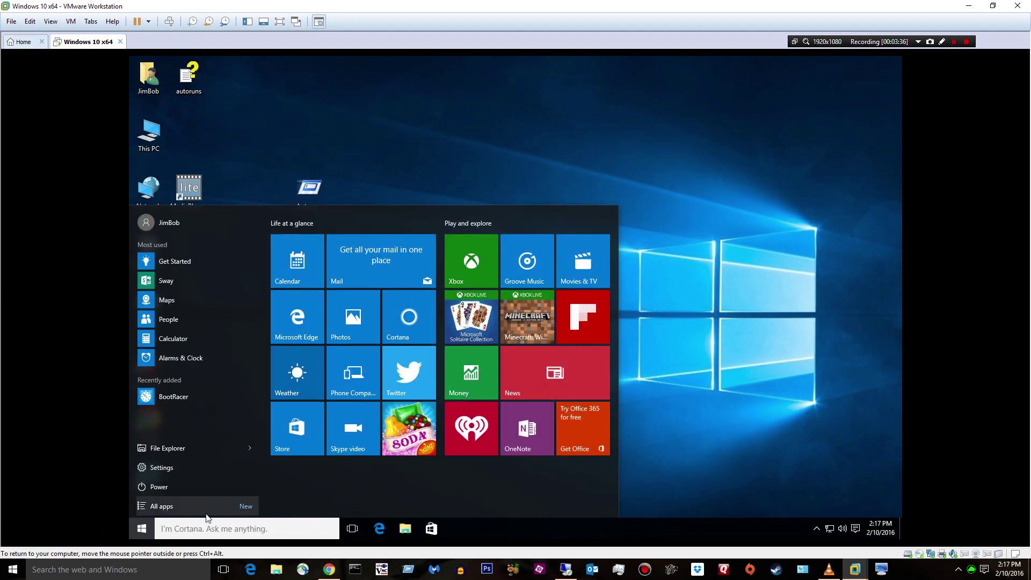
{"action": "left_click", "coordinate": [202, 486]}
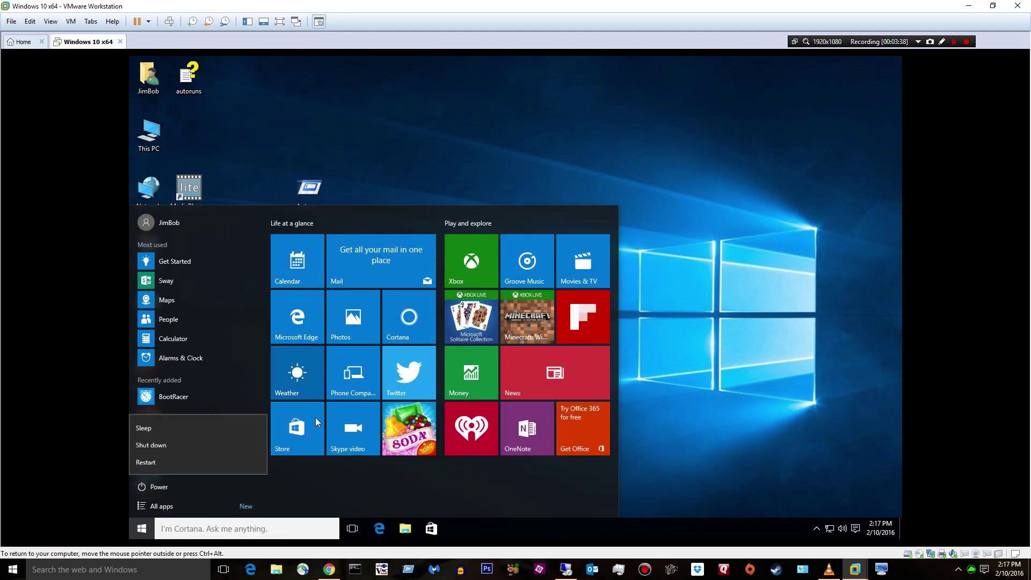
{"action": "left_click", "coordinate": [161, 462]}
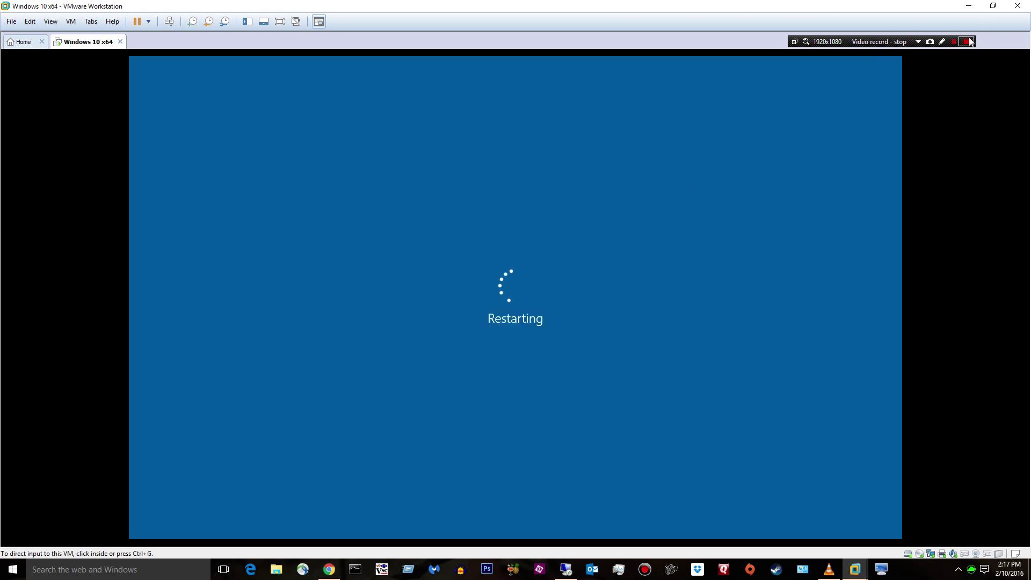
{"action": "left_click", "coordinate": [954, 42]}
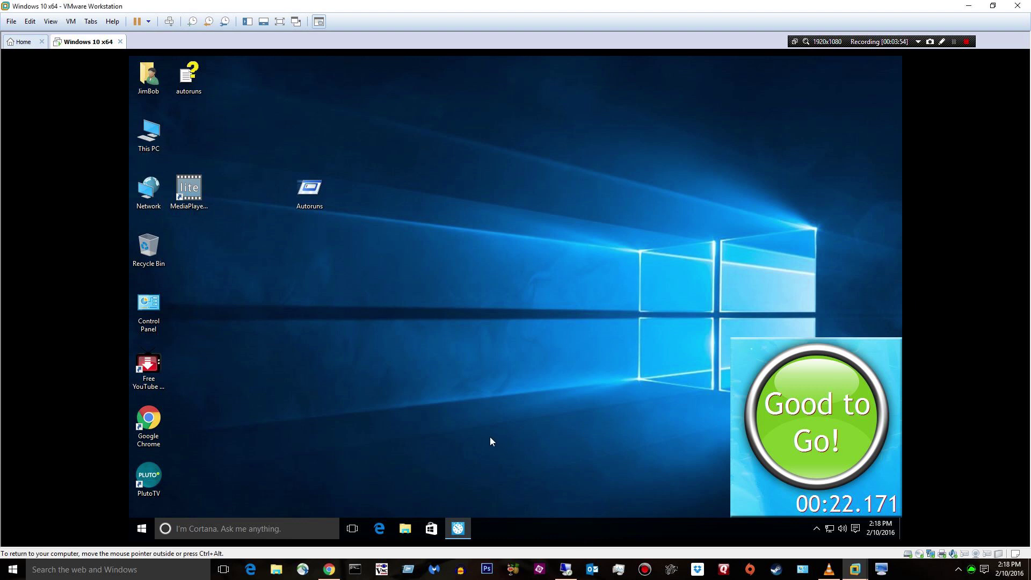
After the 22.171-second reboot, bring up the taskbar shortcut menu that offers Task Manager
{"action": "right_click", "coordinate": [510, 524]}
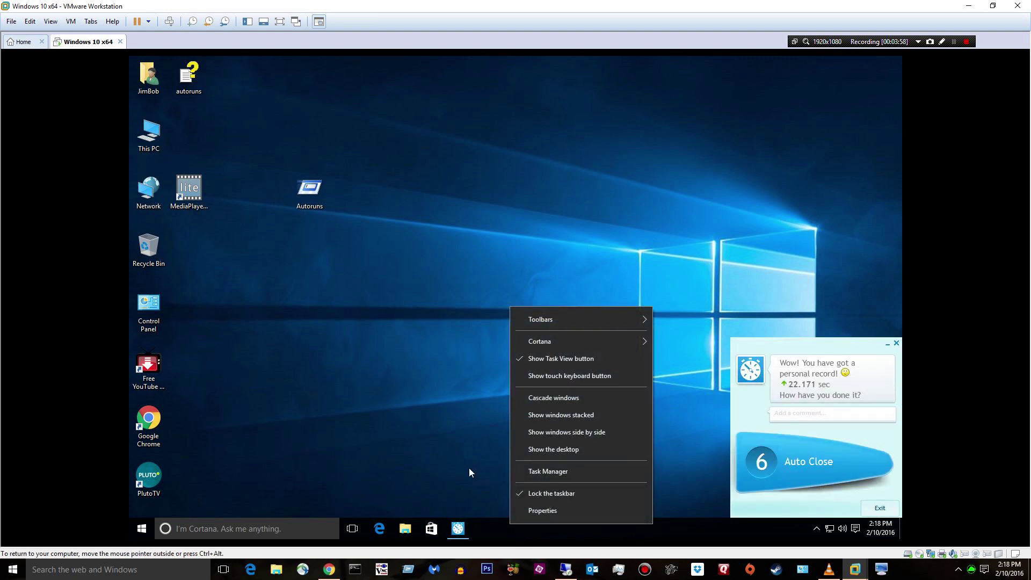
Launch Task Manager, check that only VMware Tools Core Service is enabled at startup, then close it
{"action": "left_click", "coordinate": [517, 471]}
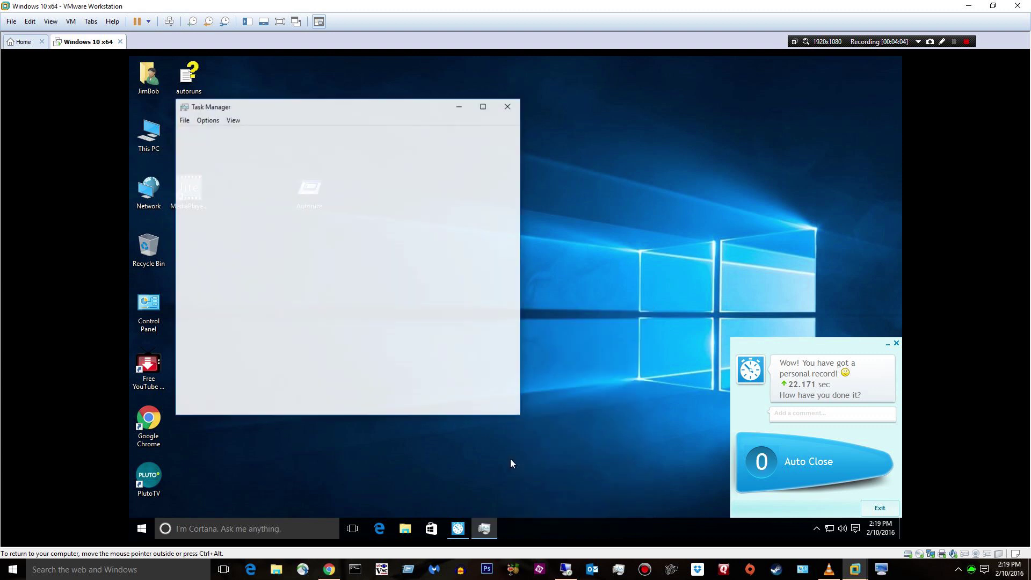
{"action": "left_click", "coordinate": [306, 133]}
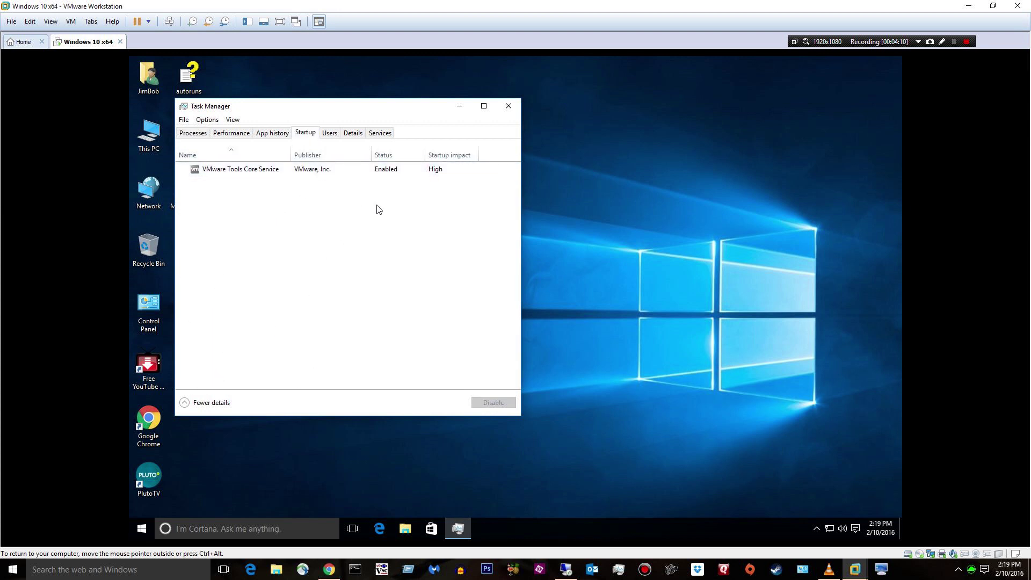
{"action": "left_click", "coordinate": [509, 107]}
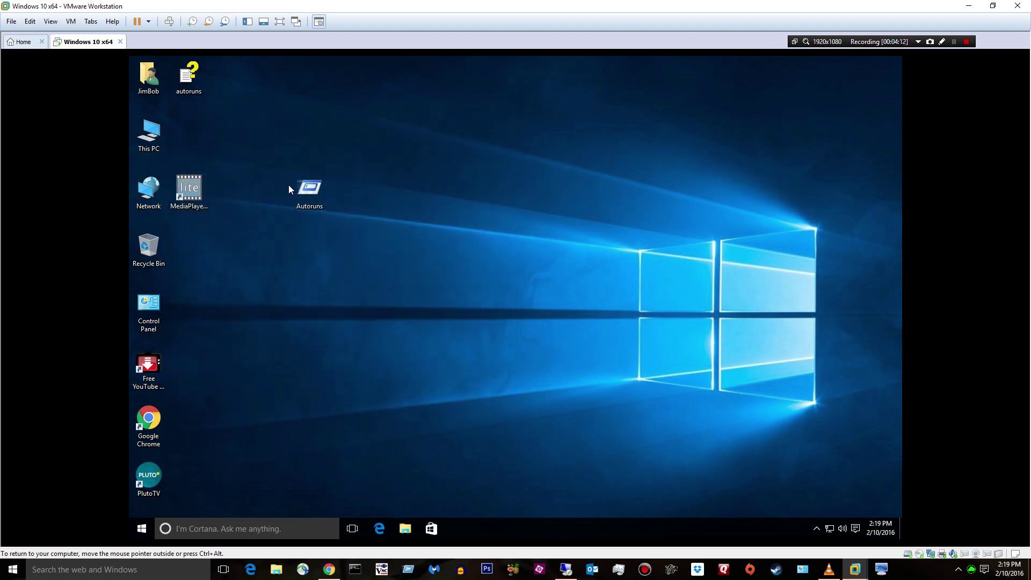